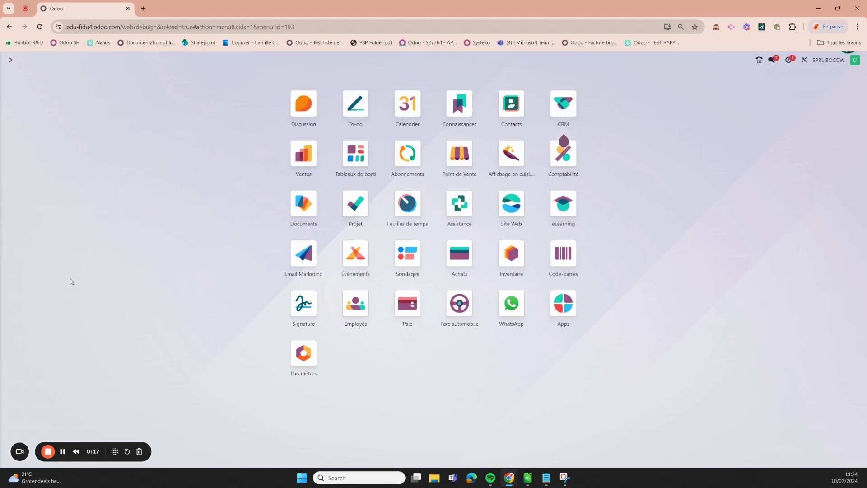
- In the Comptabilité app, set the VAT lock date to 30/06/2024 in the accounting closing dates and save
text(compta)
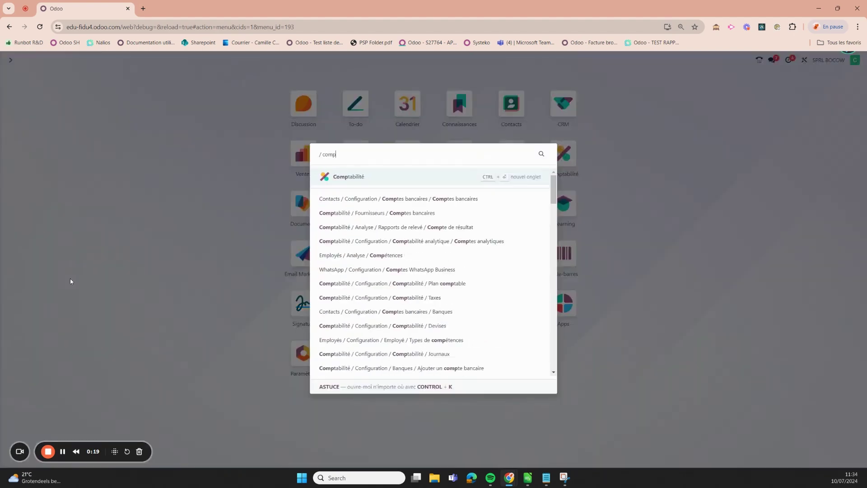
key(Return)
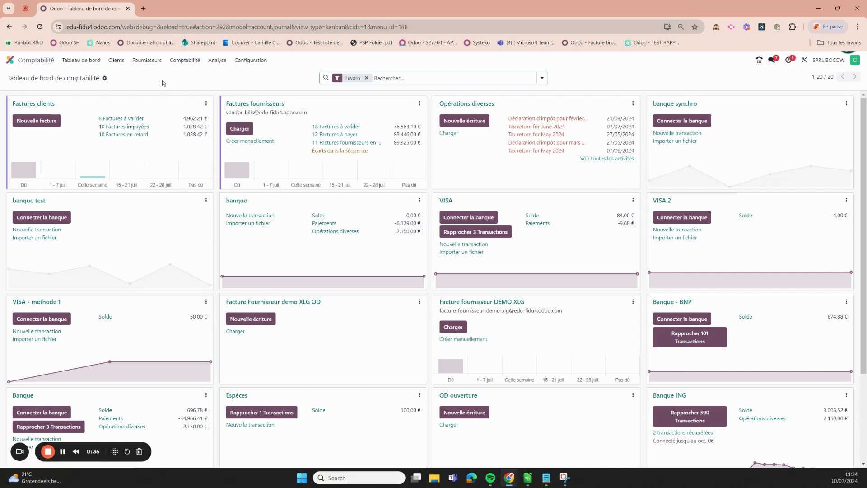
click(185, 60)
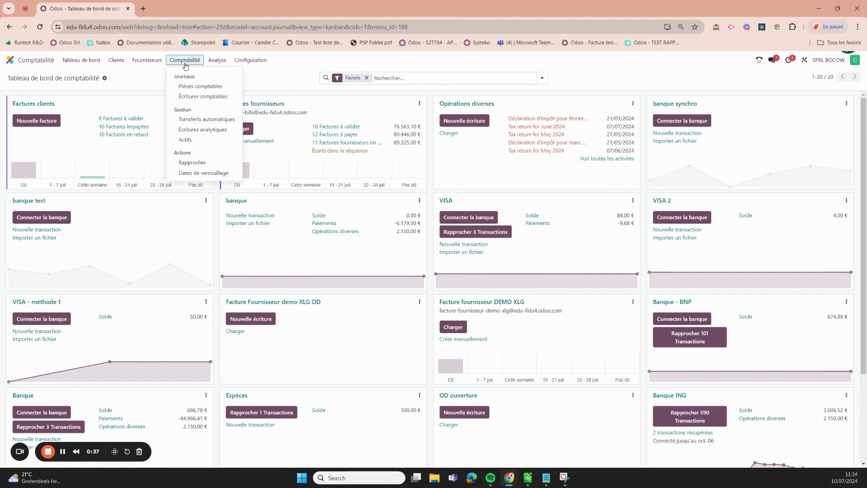
click(195, 171)
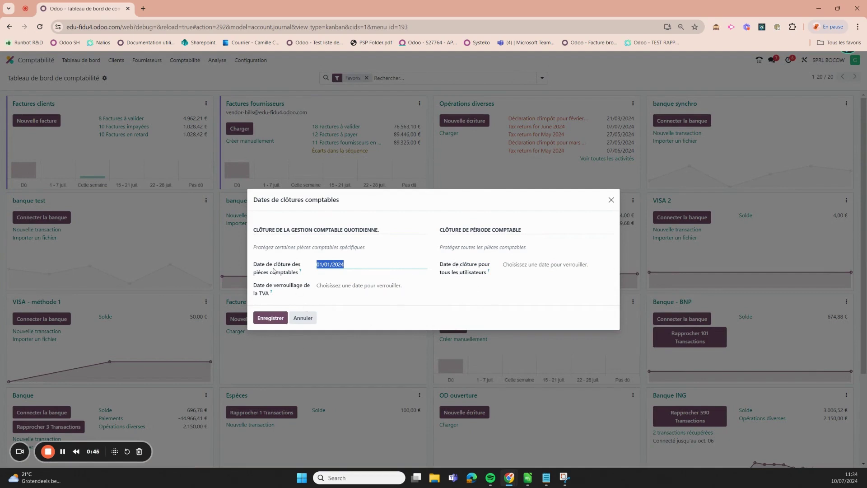
click(360, 286)
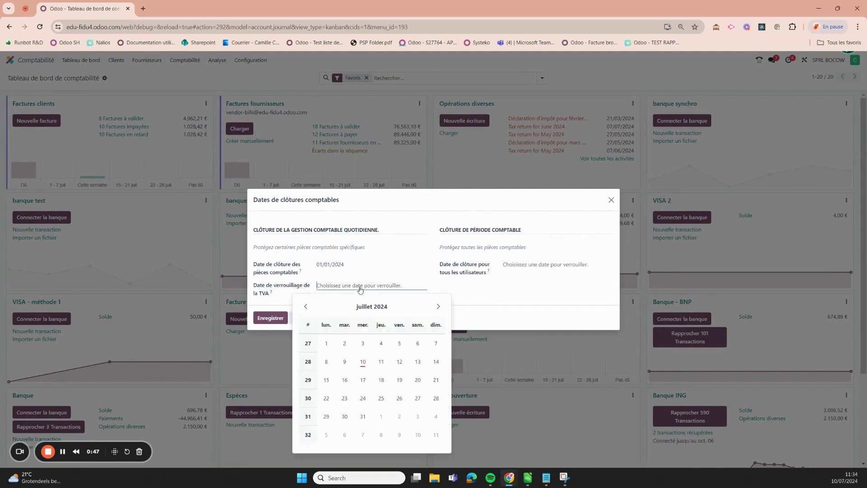
click(306, 306)
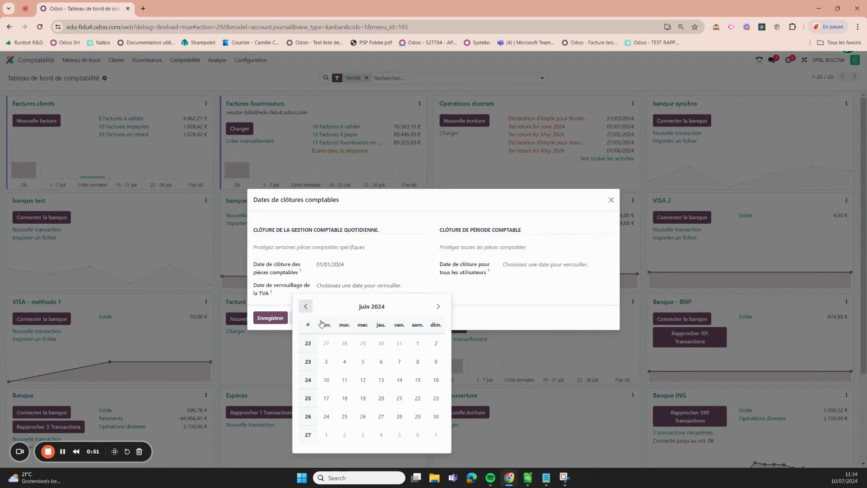
click(436, 416)
click(273, 318)
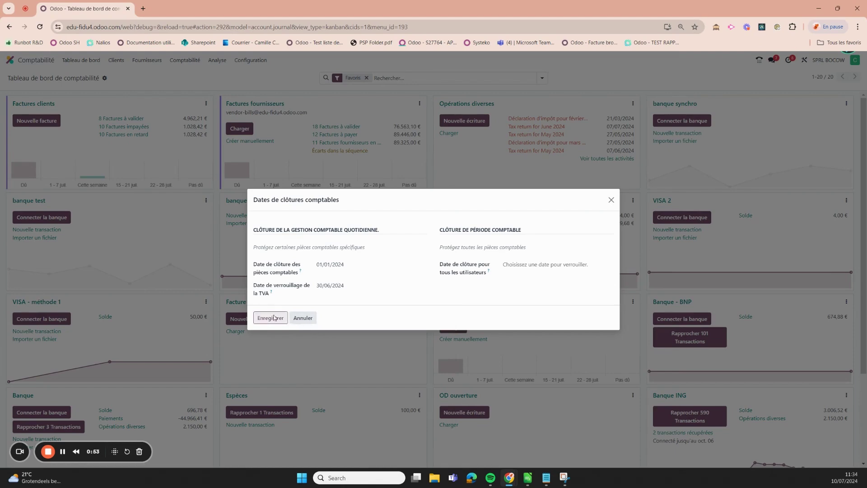
- Create a new customer invoice for Deco Addict with one Electricité product line
click(30, 121)
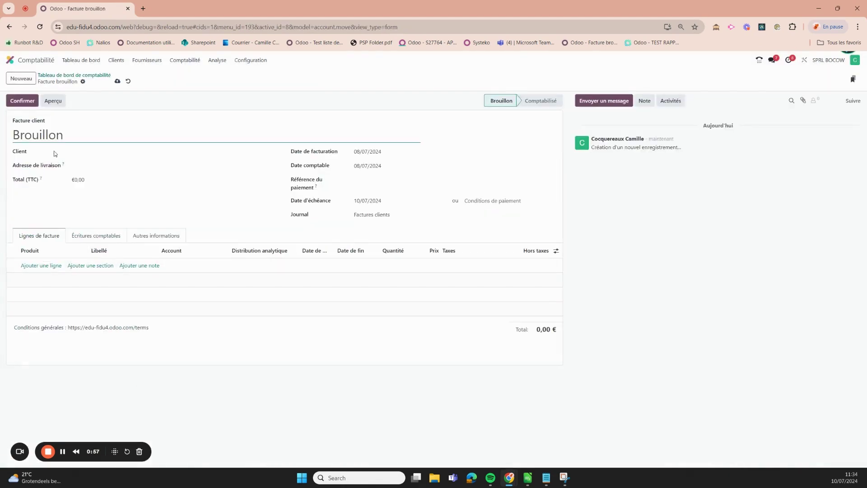
click(107, 151)
click(107, 164)
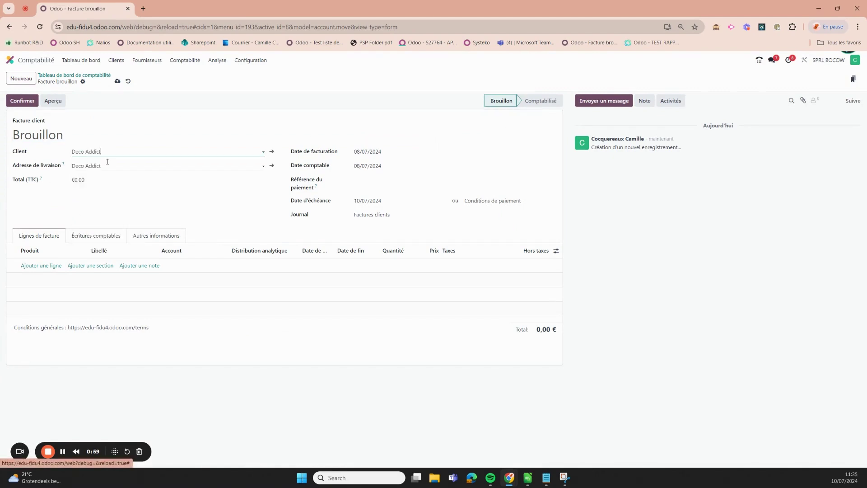
click(40, 265)
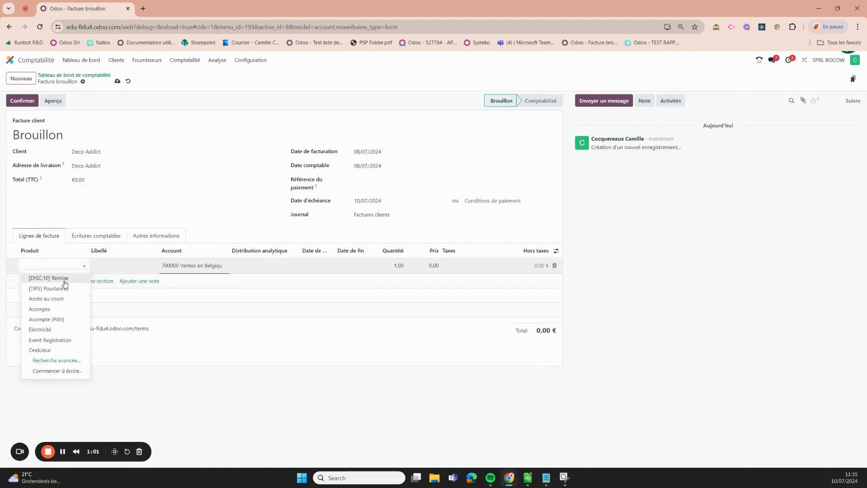
click(58, 330)
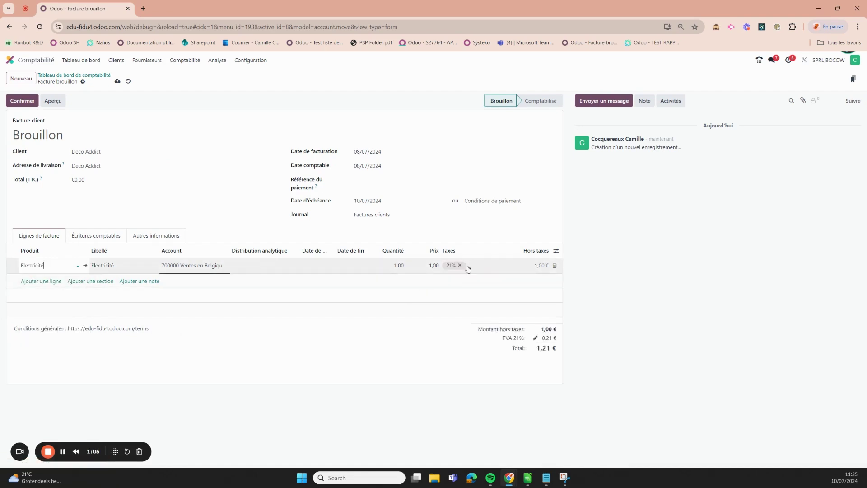
- Set the invoice date to 13/06/2024, confirm the invoice and check its accounting date
click(380, 151)
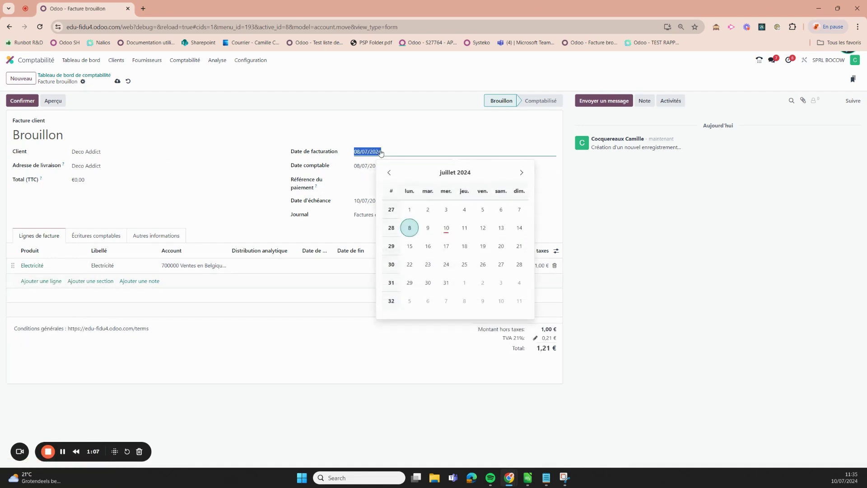
click(389, 172)
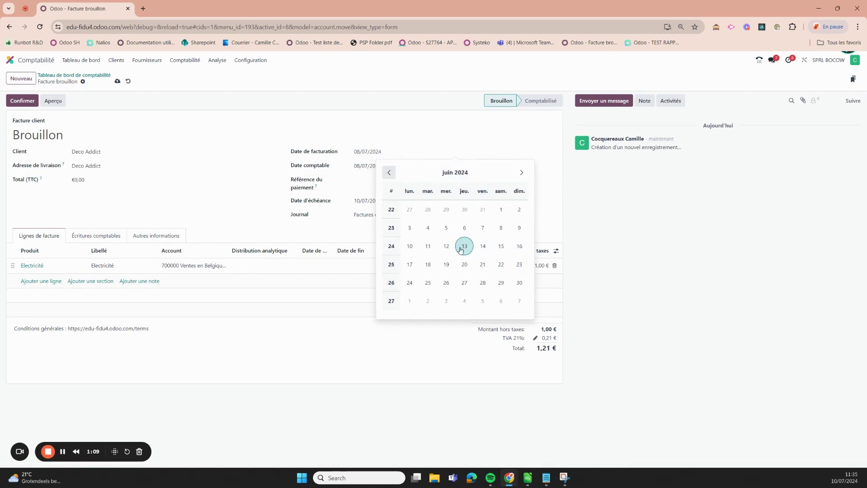
click(459, 248)
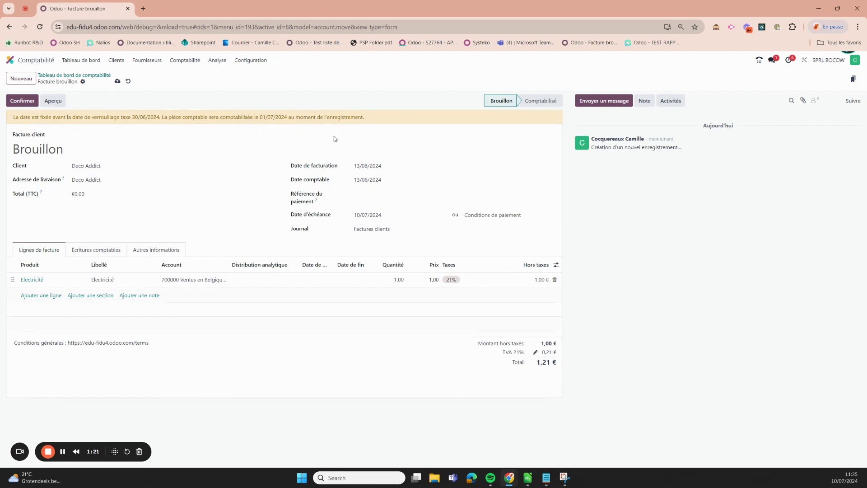
click(27, 105)
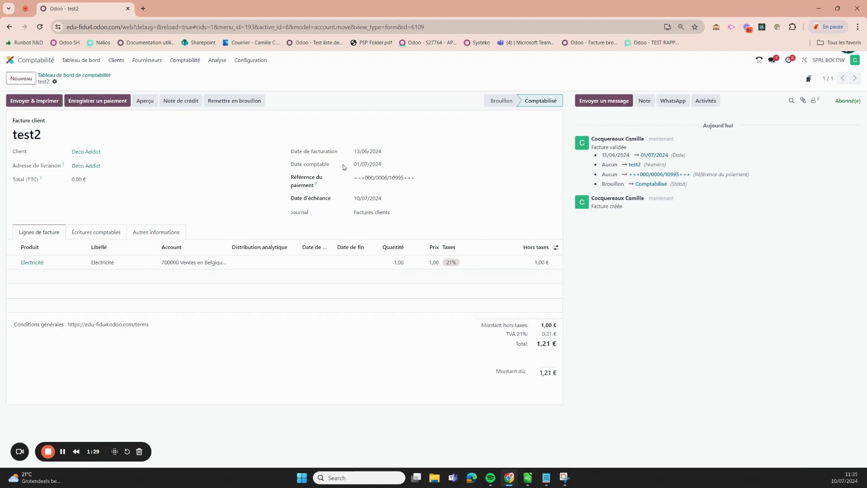
drag(355, 169, 377, 170)
- Start another customer invoice from the accounting dashboard and add an Electricité product line
click(54, 75)
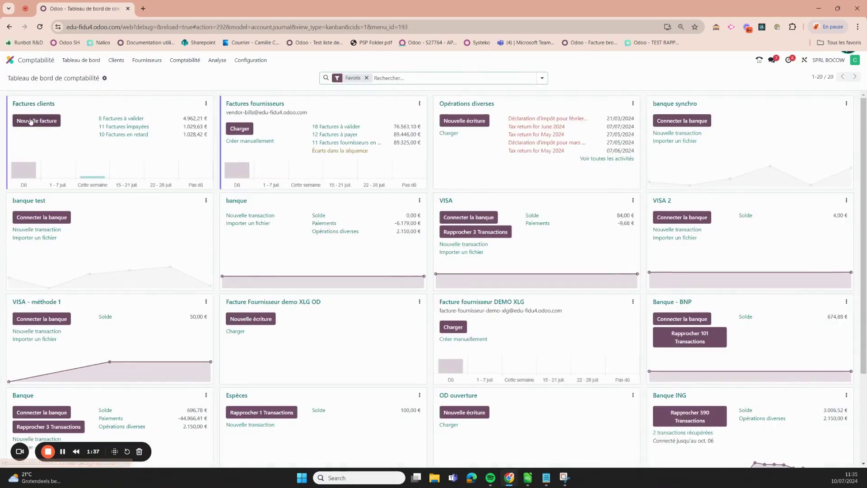
click(28, 120)
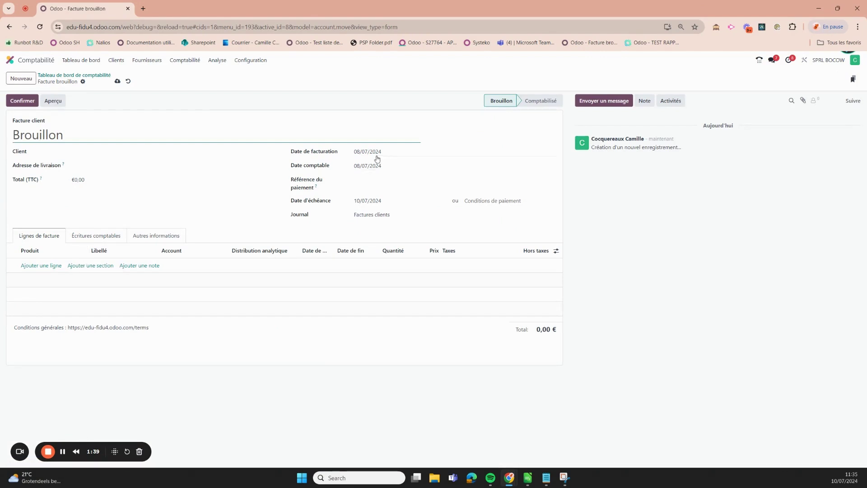
click(55, 265)
click(55, 265)
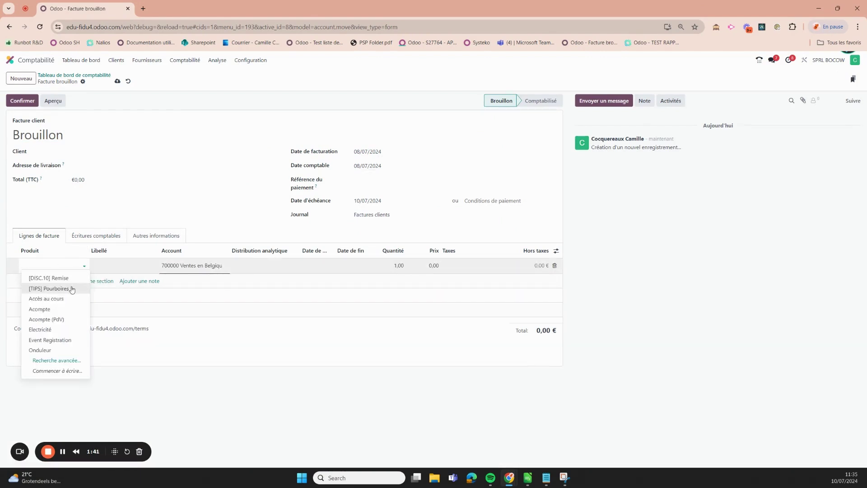
click(43, 329)
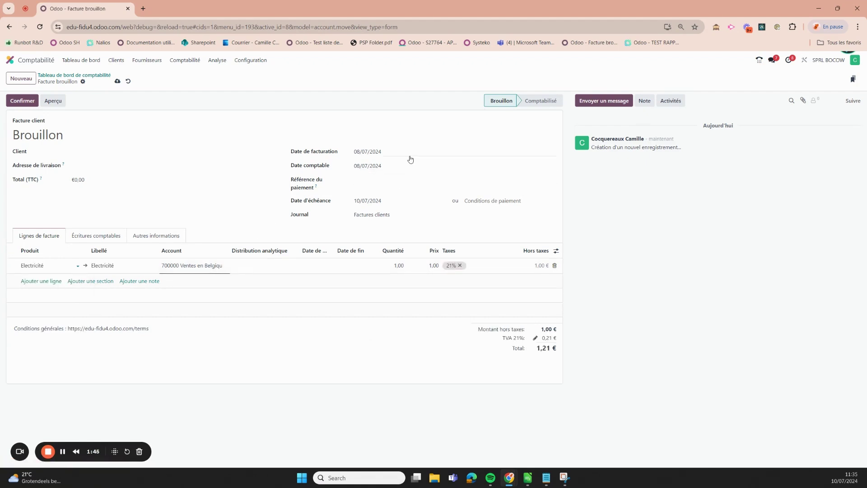
- Set Deco Addict as the draft invoice's client and confirm the invoice
click(27, 103)
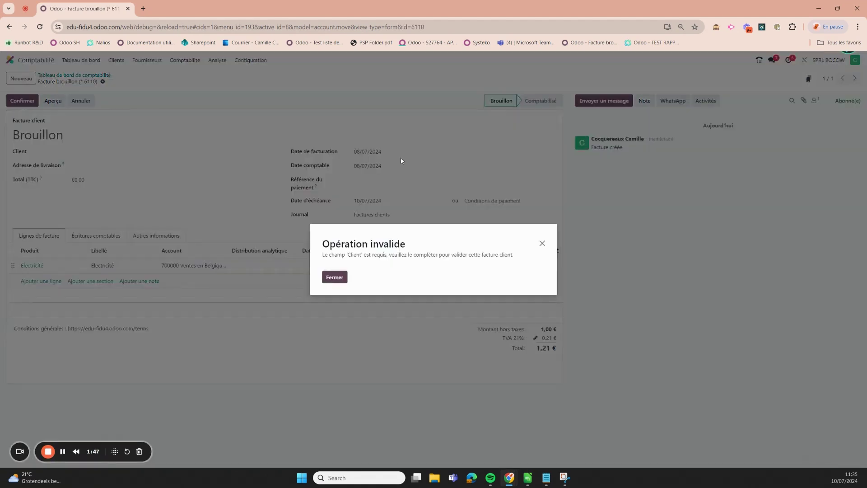
click(335, 278)
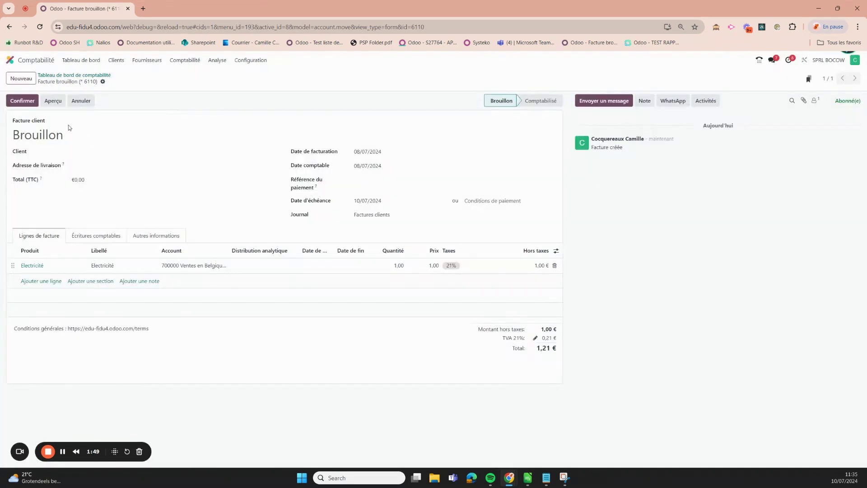
click(84, 152)
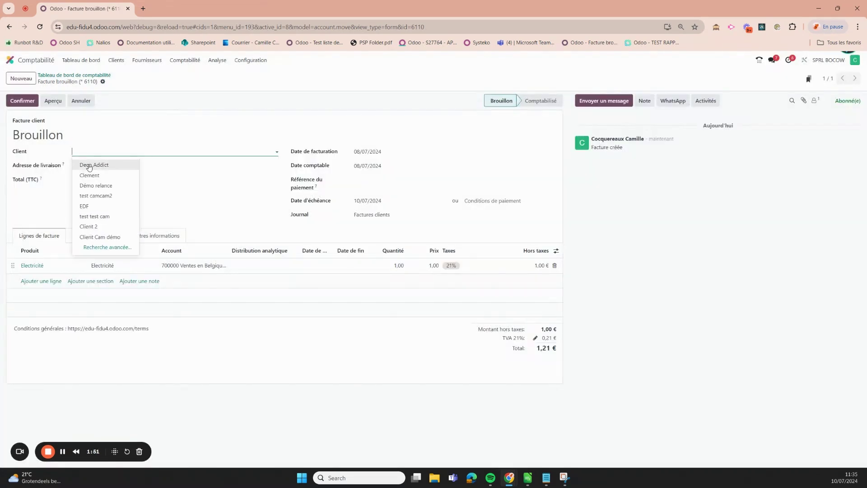
click(89, 165)
click(25, 101)
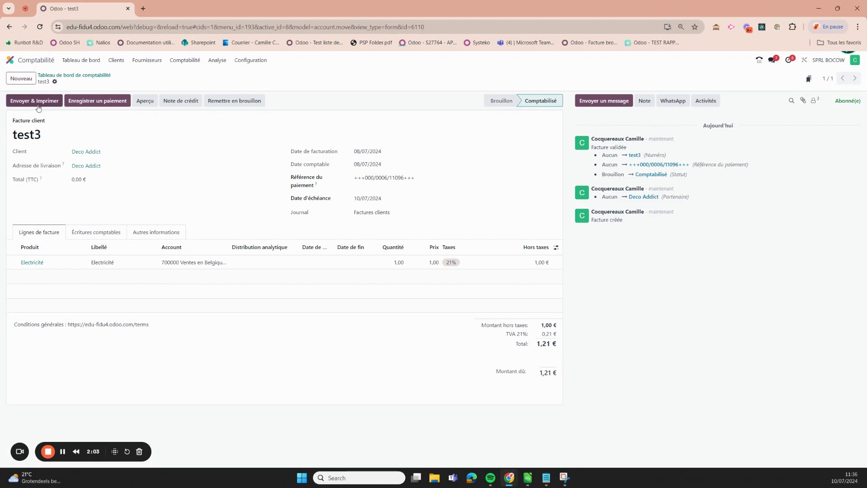
- Create another customer invoice for Deco Addict with an Electricité line and remove the line's 21% tax
click(75, 76)
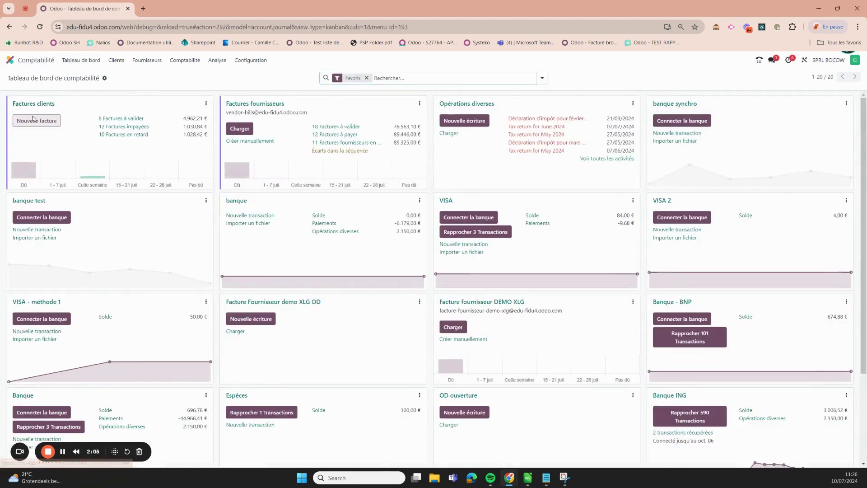
click(34, 120)
click(91, 152)
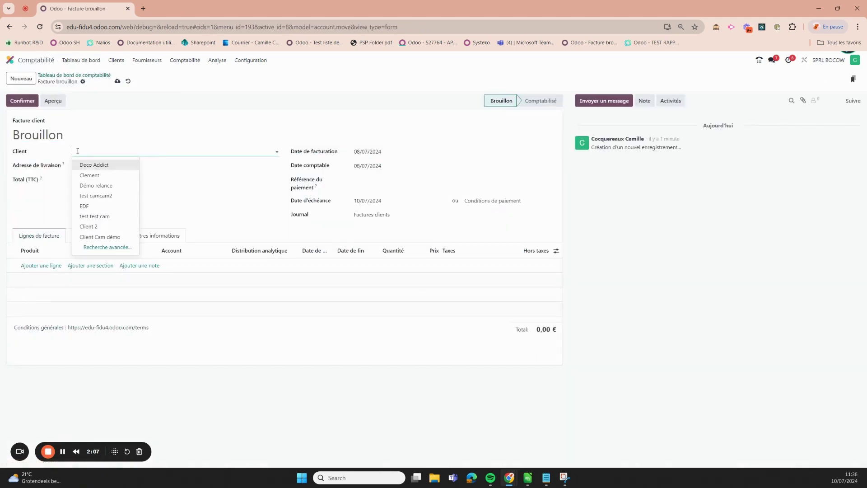
click(90, 175)
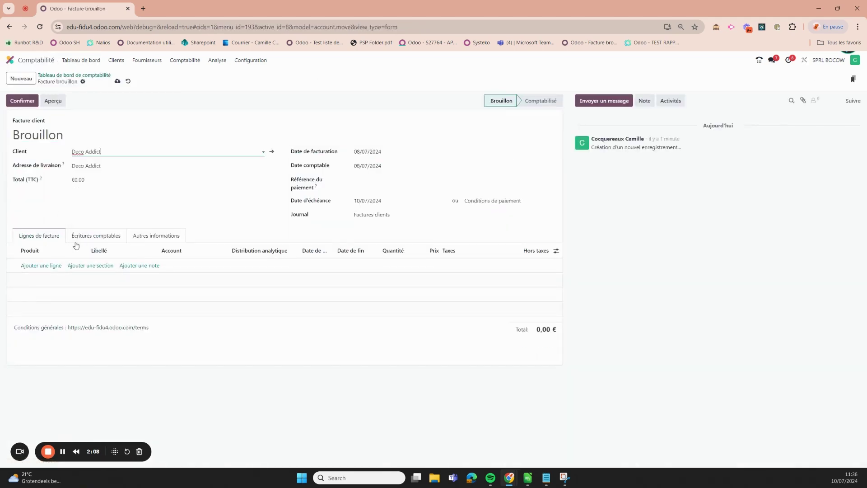
click(43, 266)
click(43, 265)
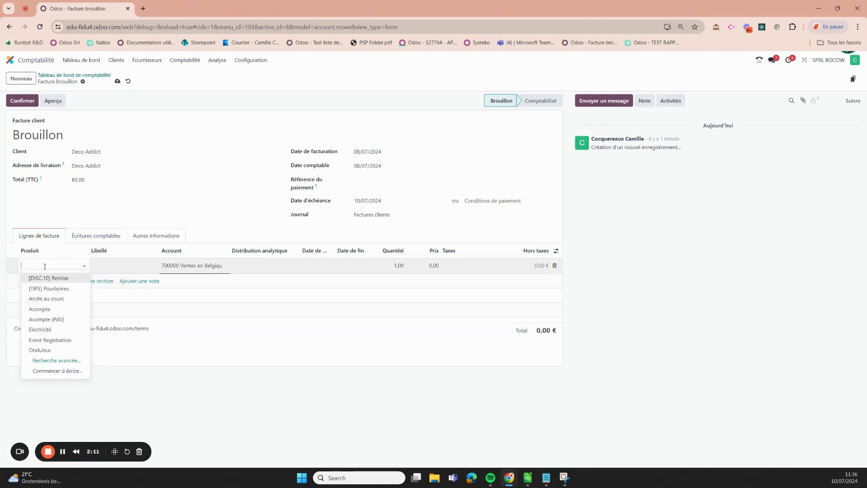
click(58, 332)
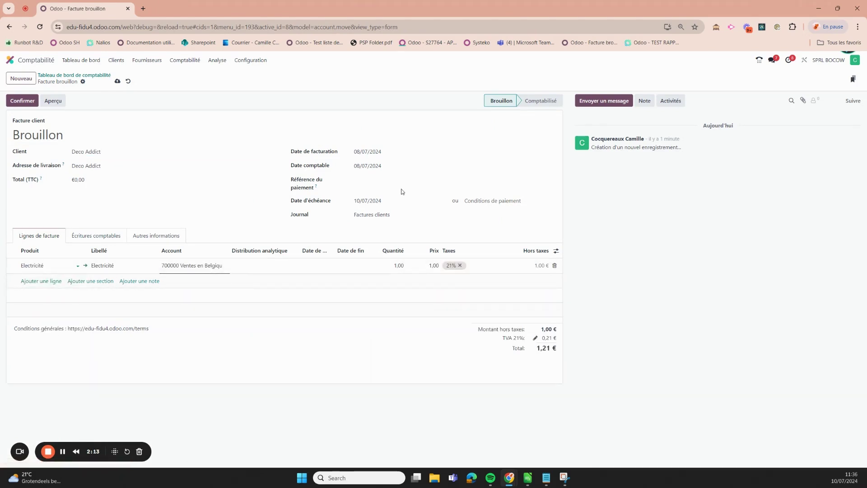
click(459, 265)
- Set the untaxed invoice's date to 07/06/2024, then save and confirm it
click(378, 154)
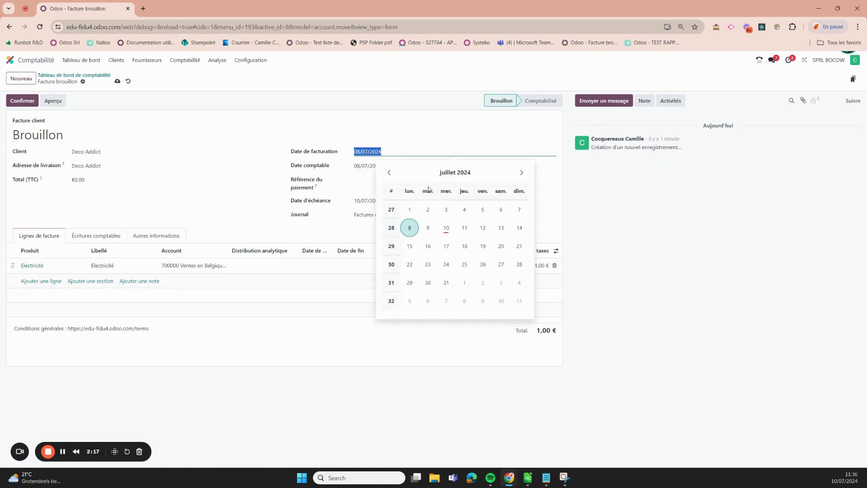
click(388, 172)
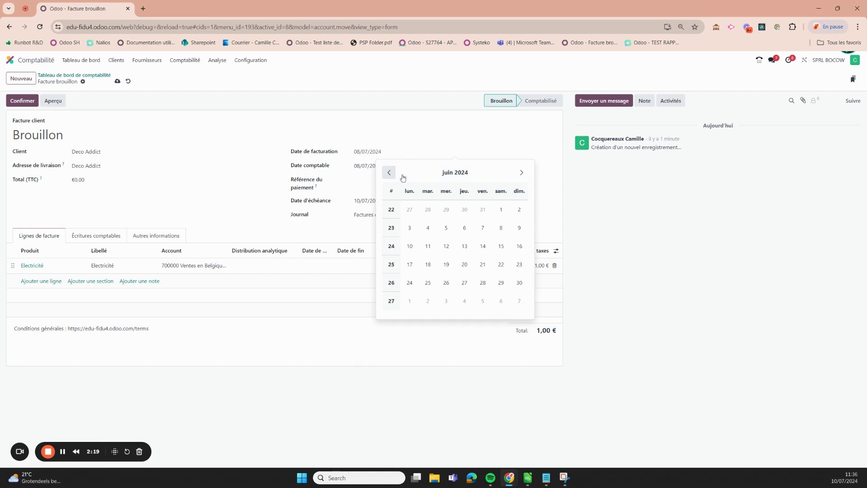
click(483, 227)
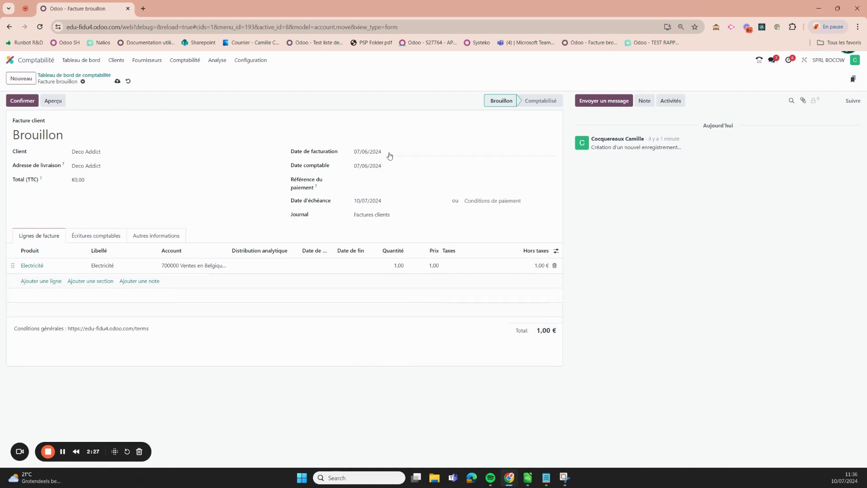
click(117, 82)
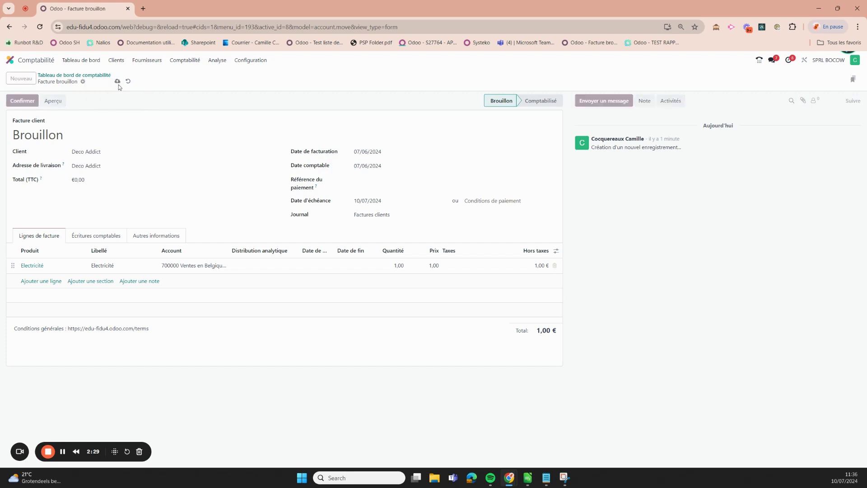
click(23, 101)
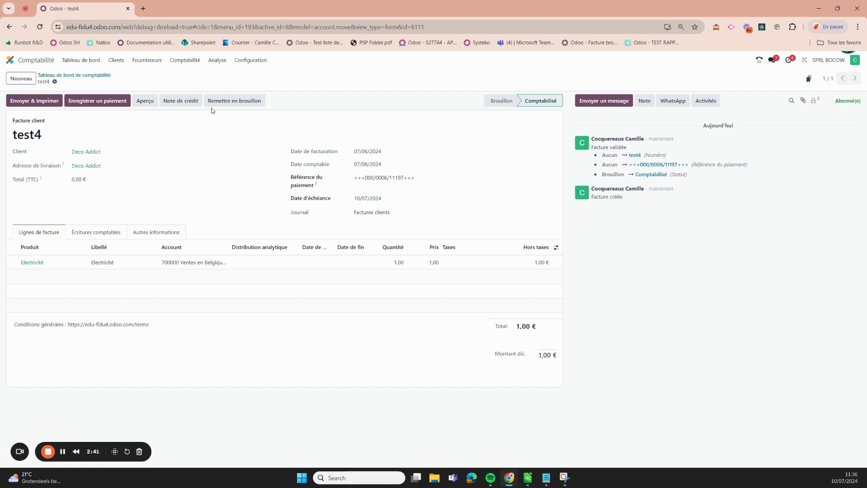
- Review the VAT lock date in the accounting closing dates and leave without saving changes
click(184, 60)
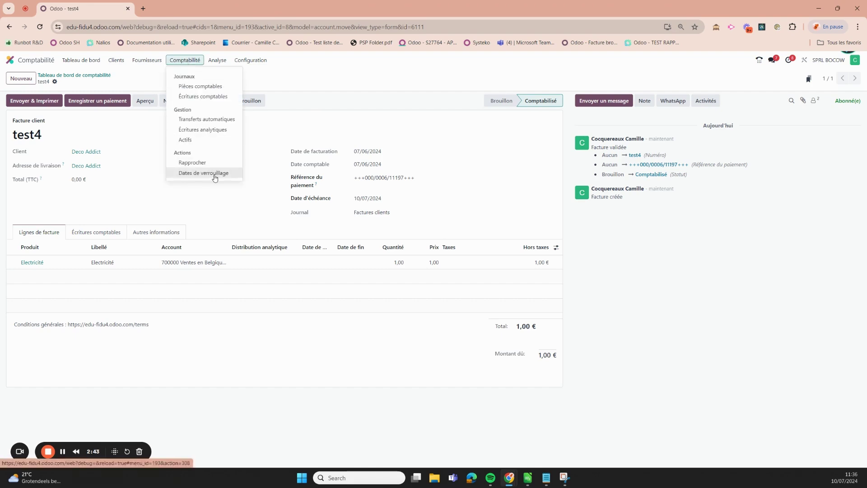
click(214, 173)
click(325, 286)
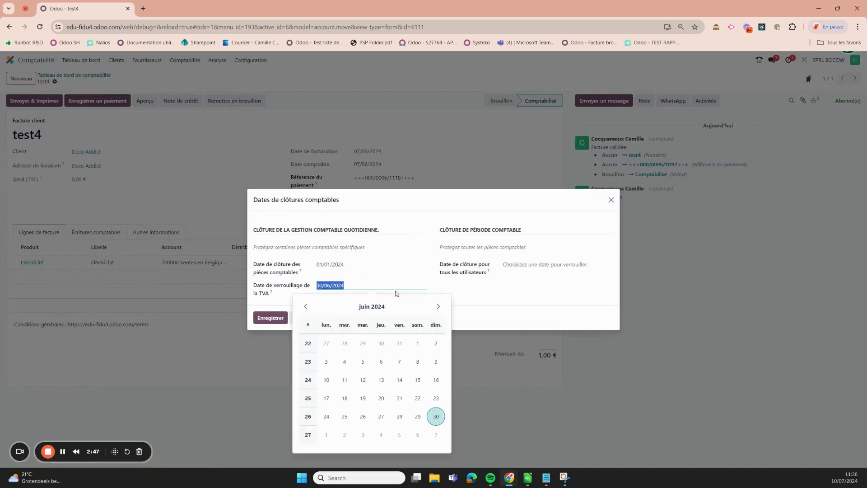
click(611, 200)
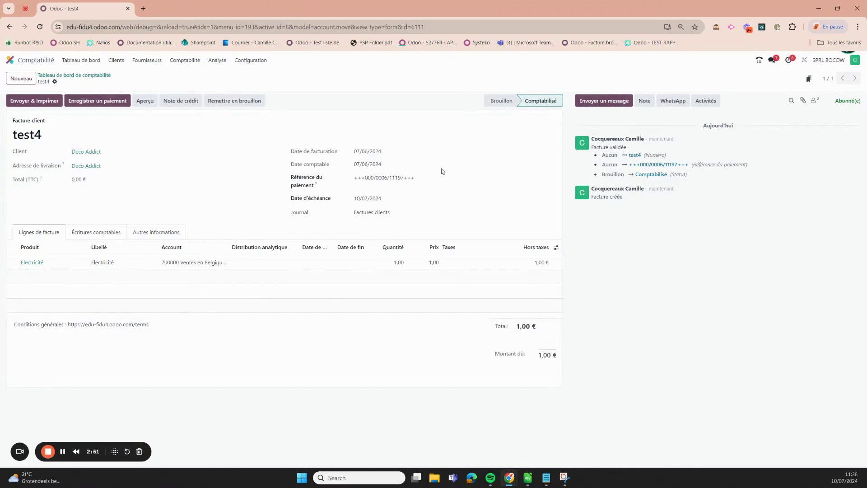
click(185, 60)
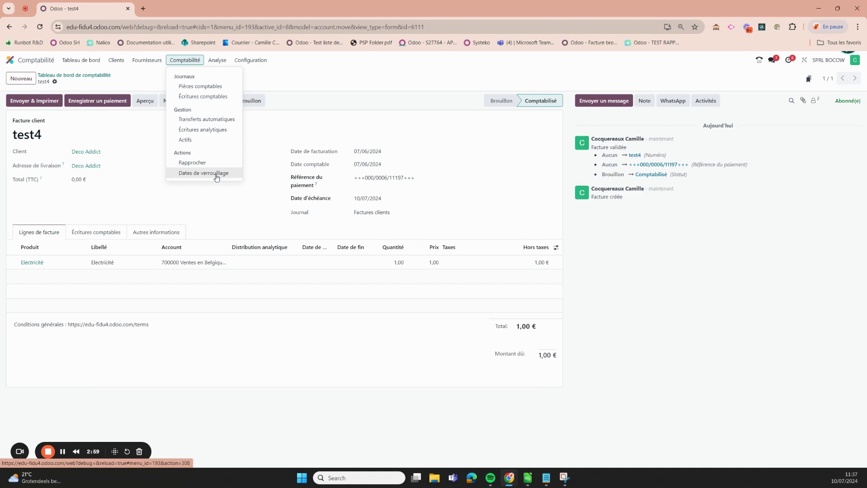
click(123, 184)
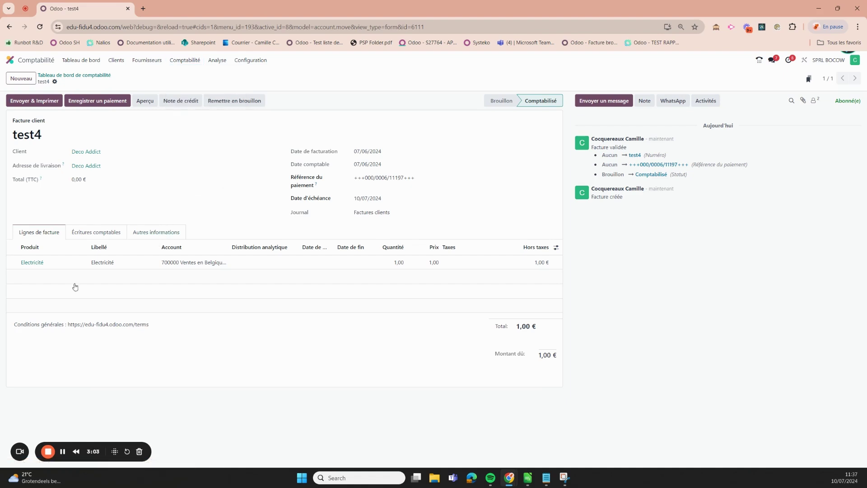